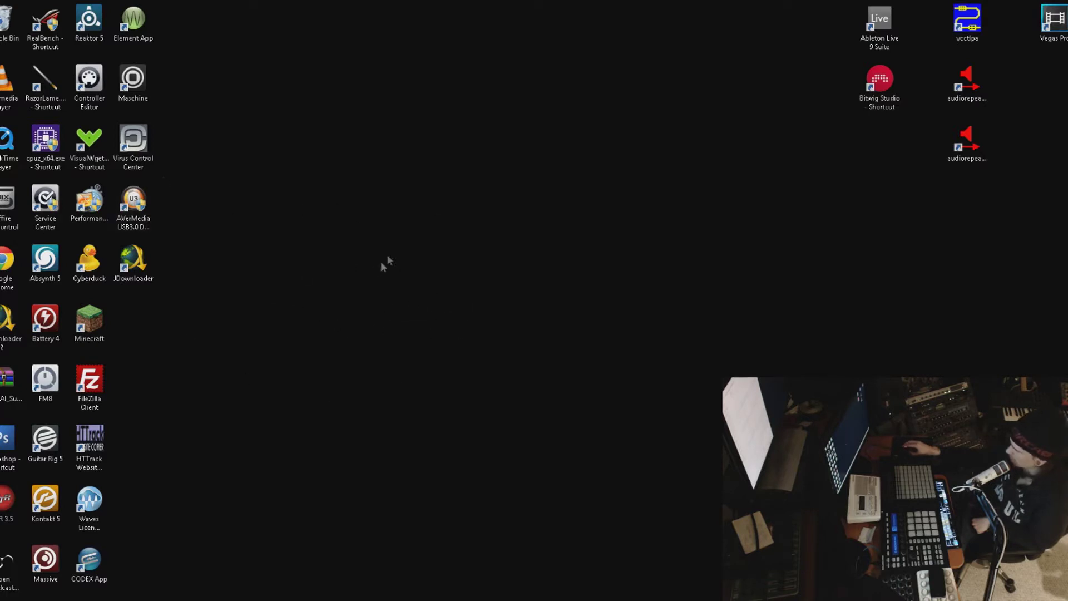
- Open Control Panel Home through the desktop's Personalize option
right_click(395, 200)
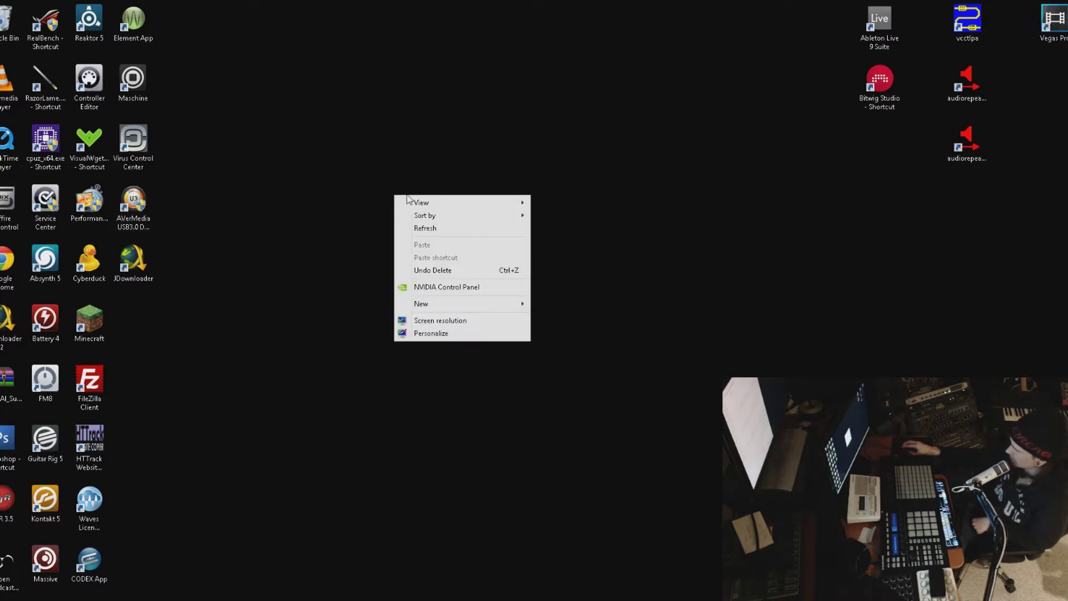
left_click(441, 333)
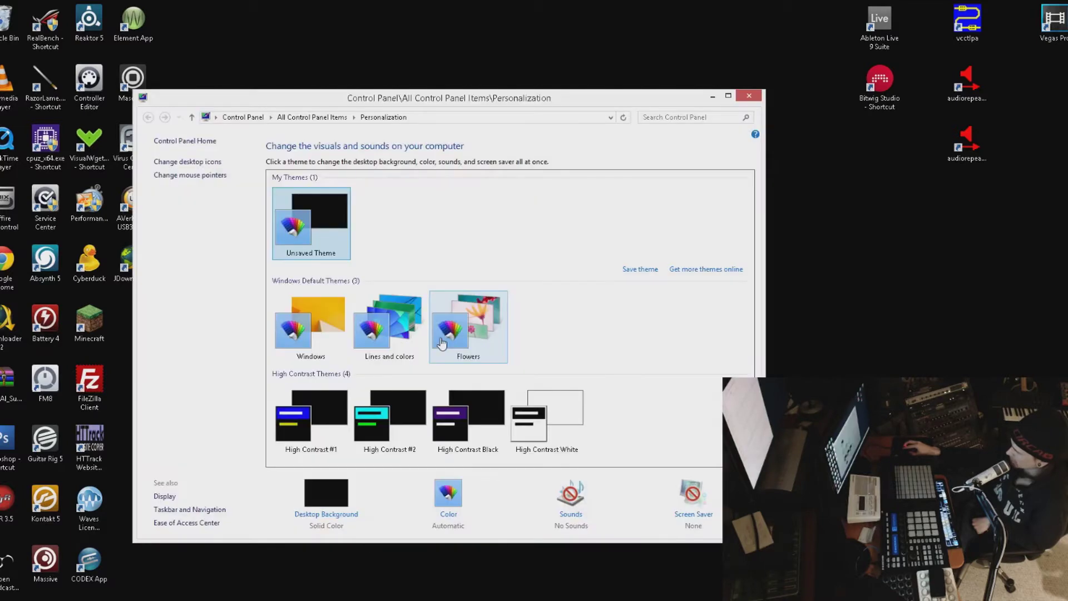
left_click(189, 143)
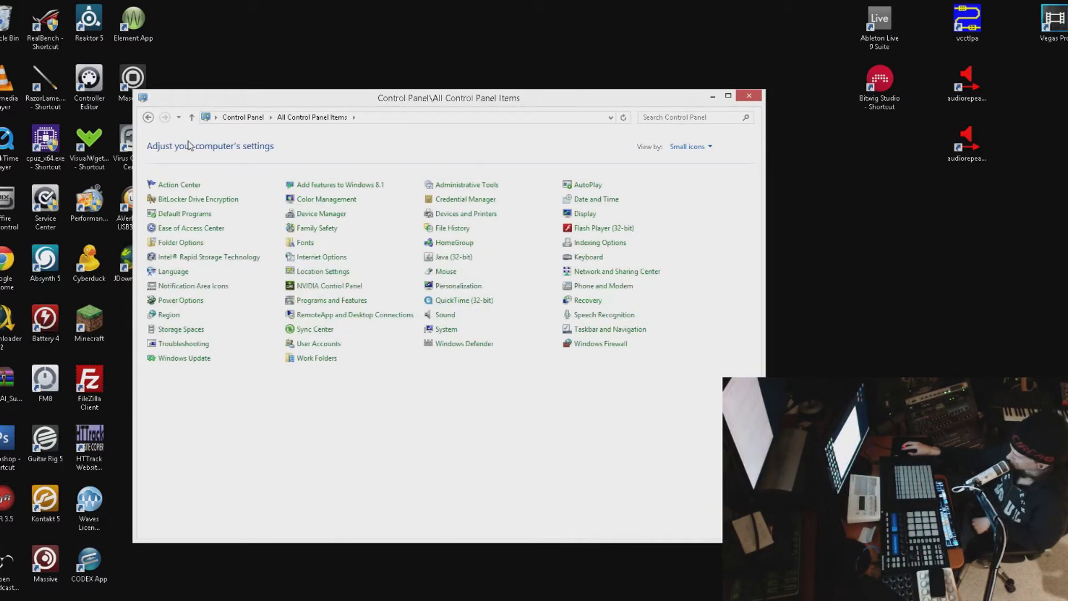
- List Control Panel items as small icons, open System, then Device Manager
left_click(696, 147)
left_click(691, 179)
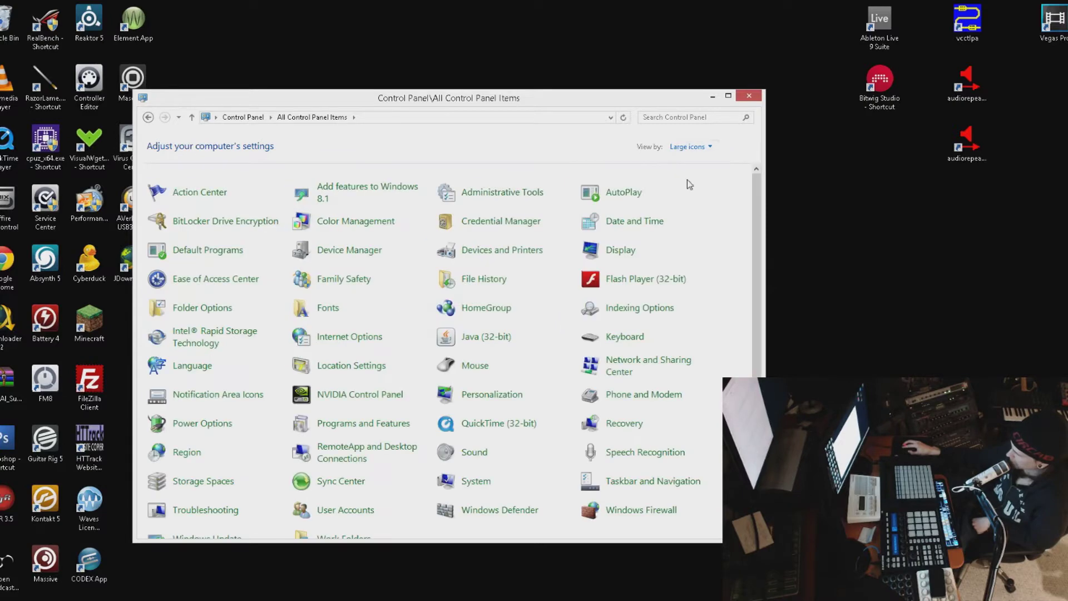
left_click(690, 147)
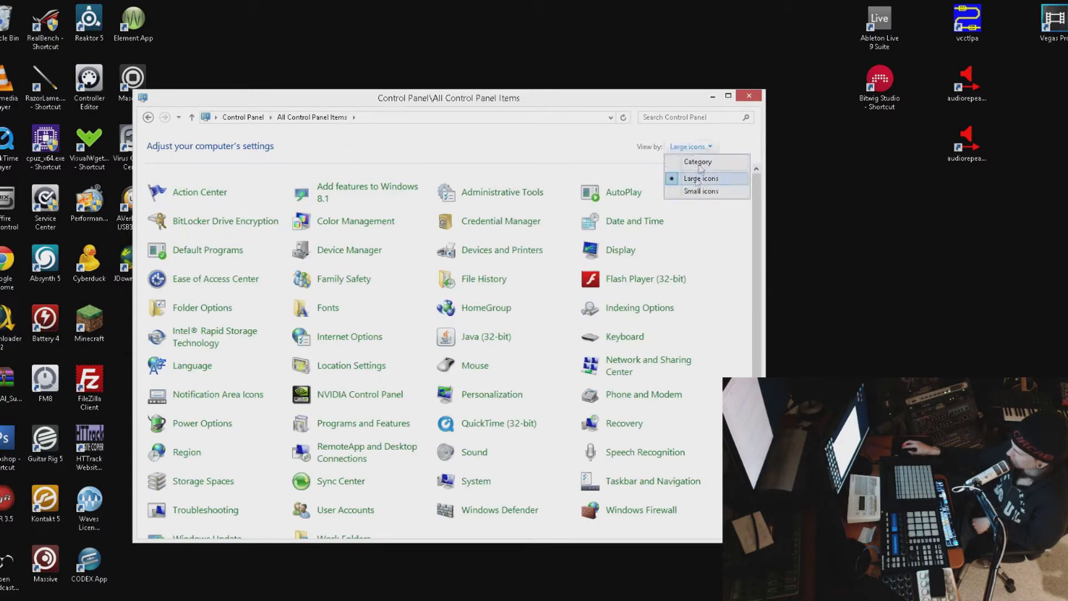
left_click(695, 161)
left_click(623, 146)
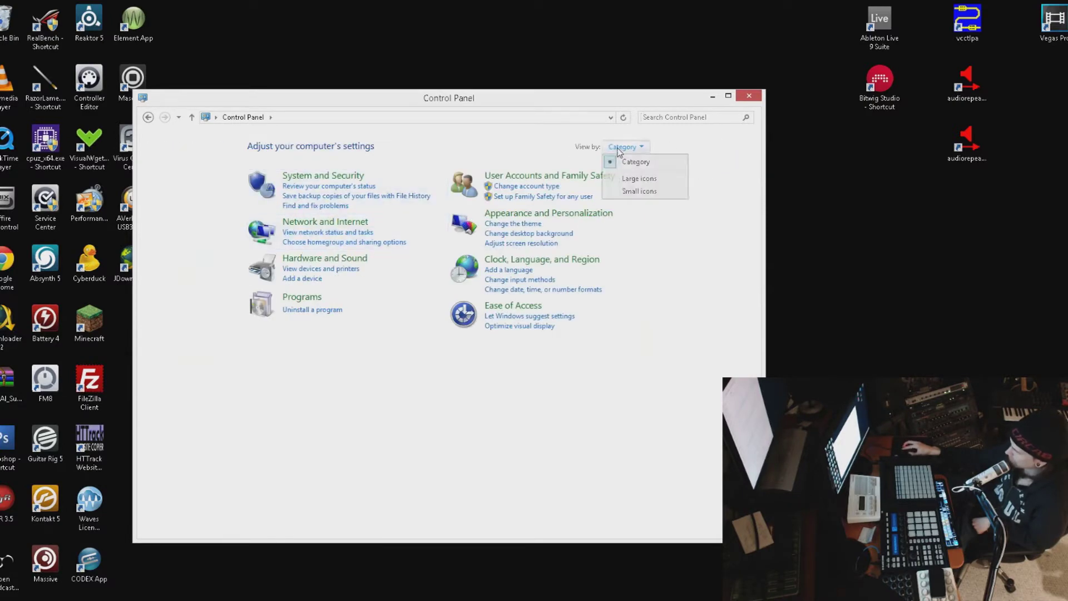
left_click(646, 192)
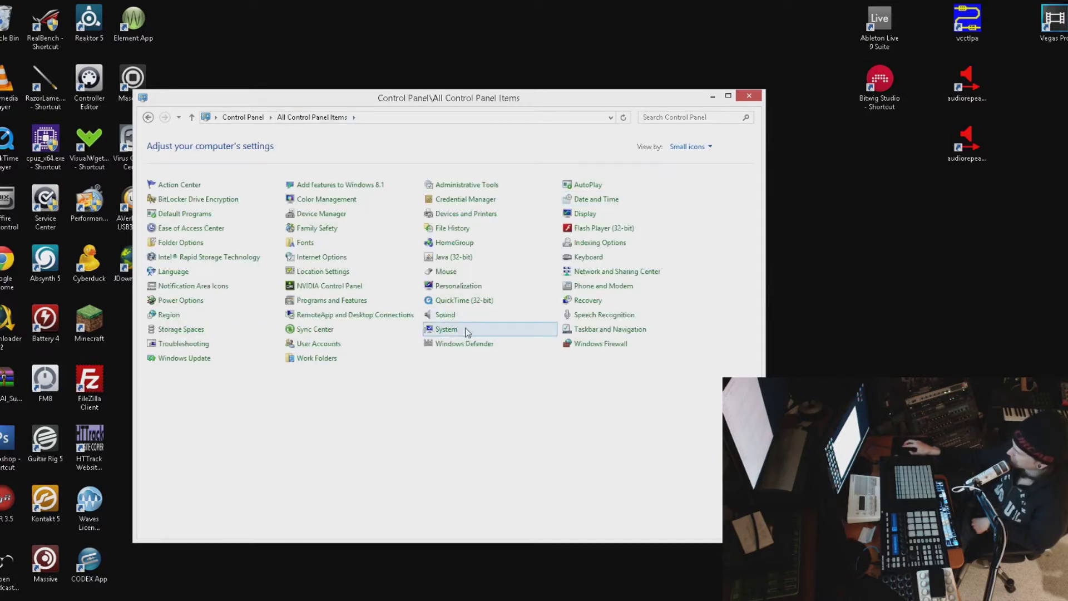
left_click(446, 330)
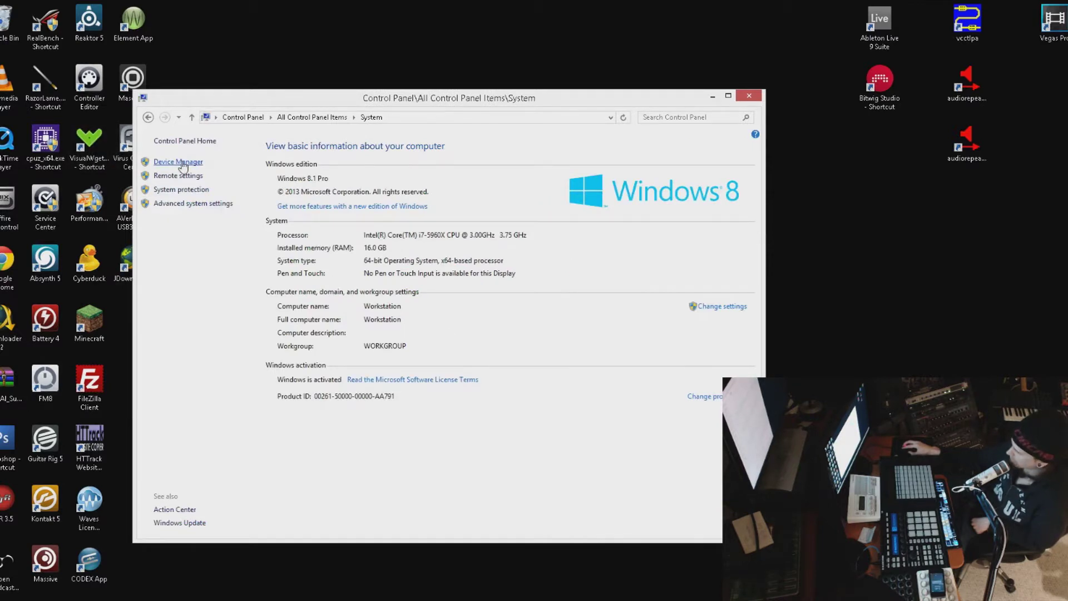
left_click(183, 162)
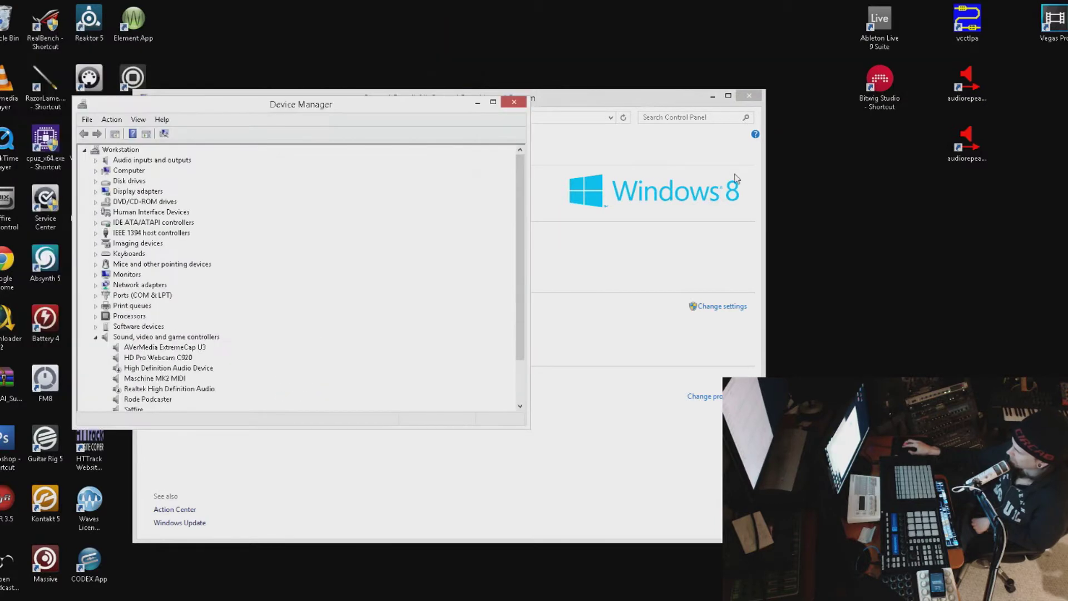
- Close the System page and expand IEEE 1394 host controllers to the Texas Instruments controller
left_click(749, 96)
left_click_drag(337, 107, 410, 19)
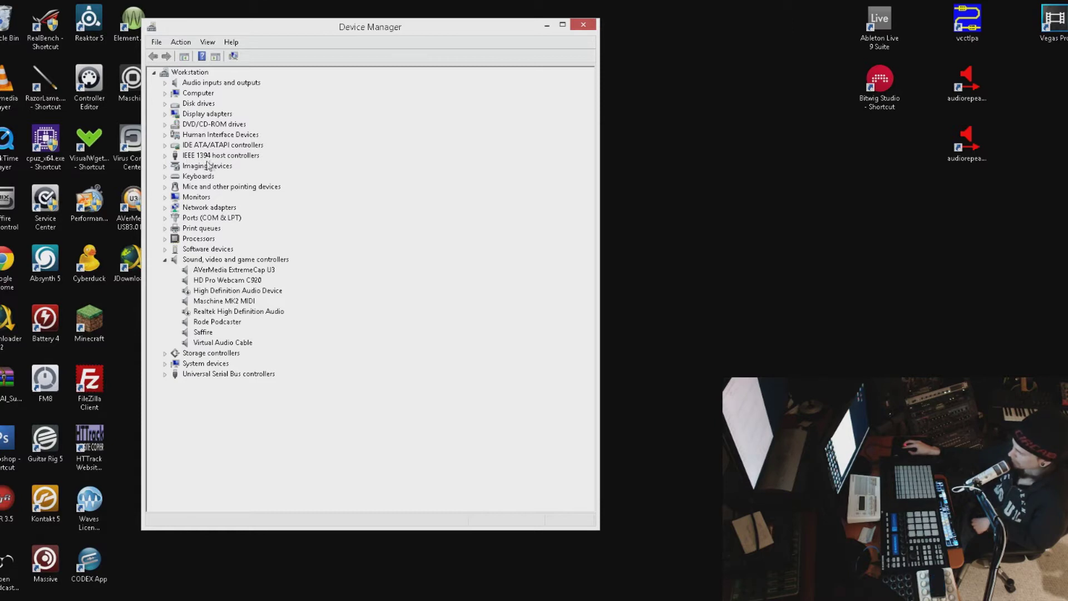
left_click(166, 156)
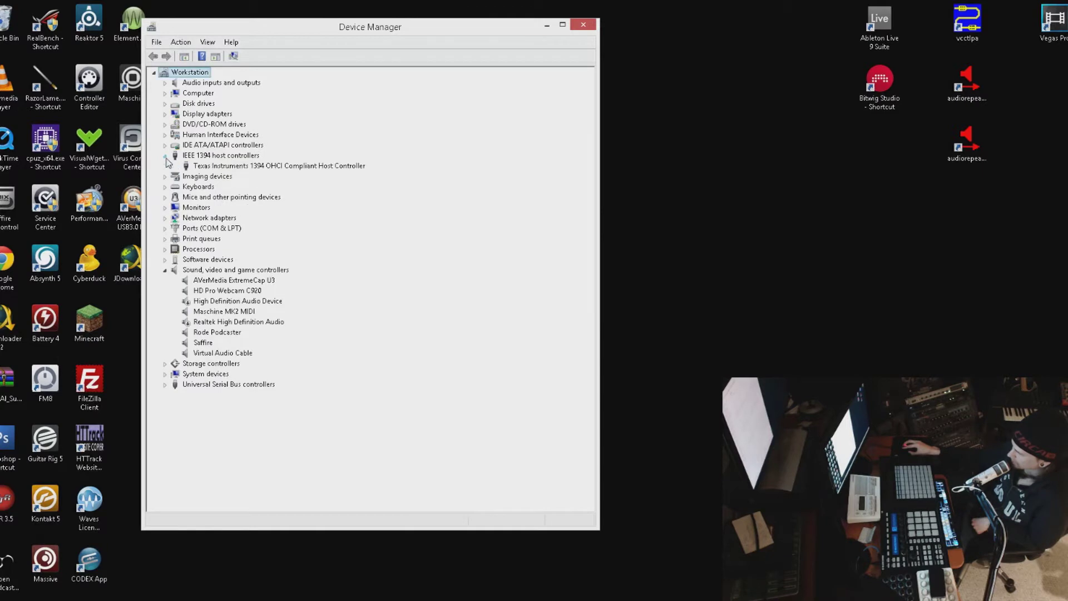
right_click(278, 167)
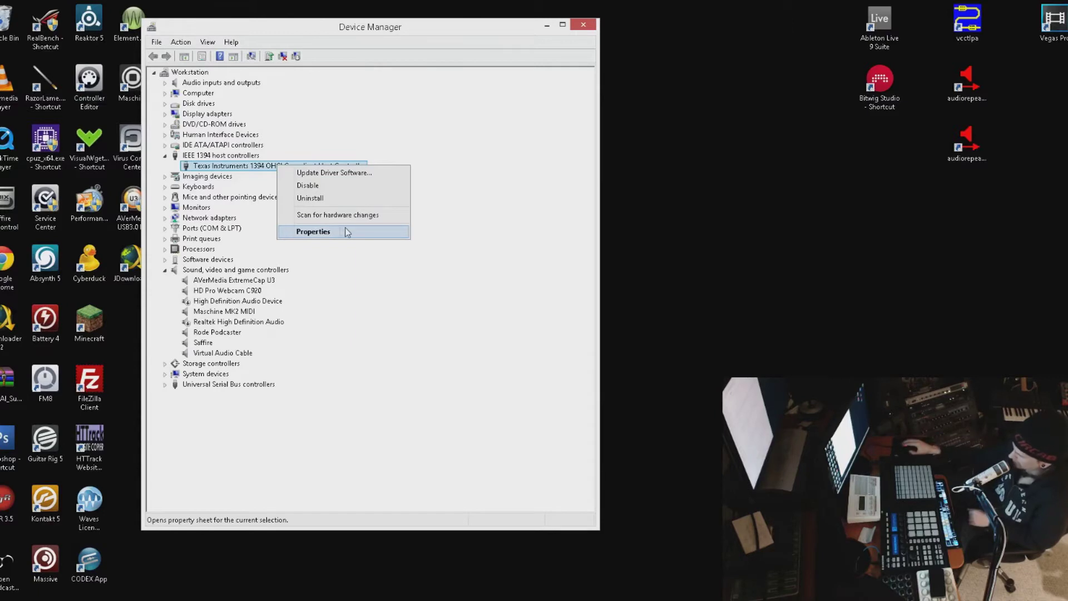
- Verify the Microsoft 6.3.9600.16384 driver, then pick the Texas Instruments 1394 OHCI Compliant Host Controller model
left_click(328, 238)
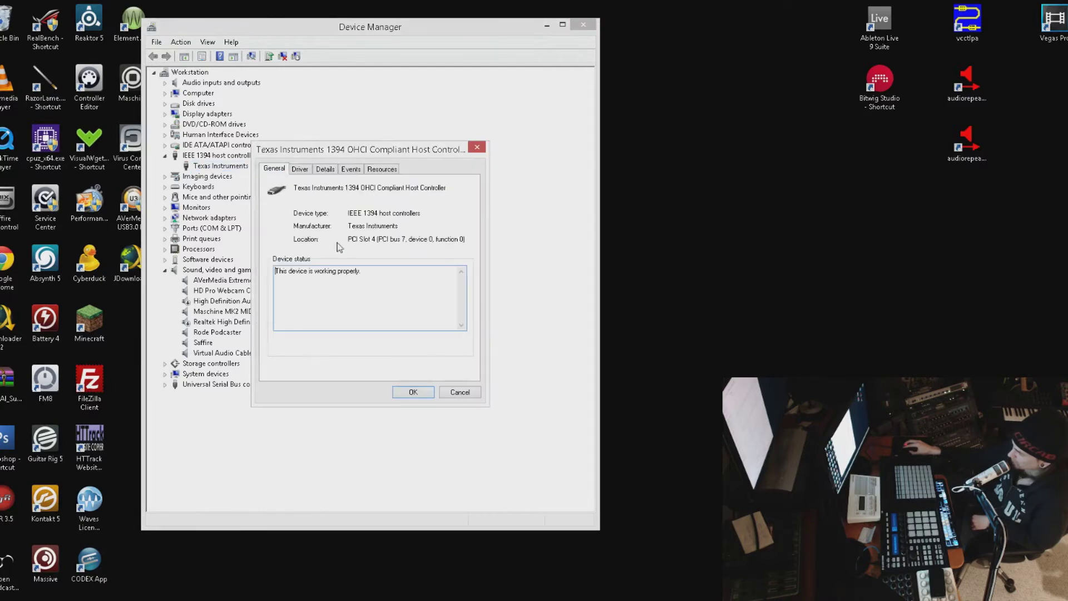
left_click(301, 171)
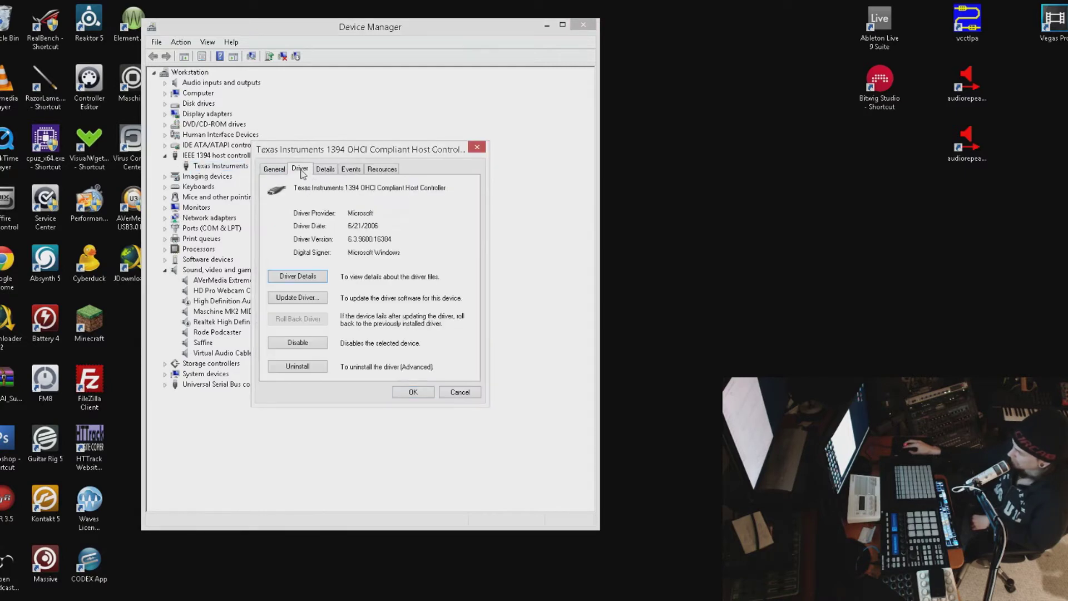
left_click(299, 299)
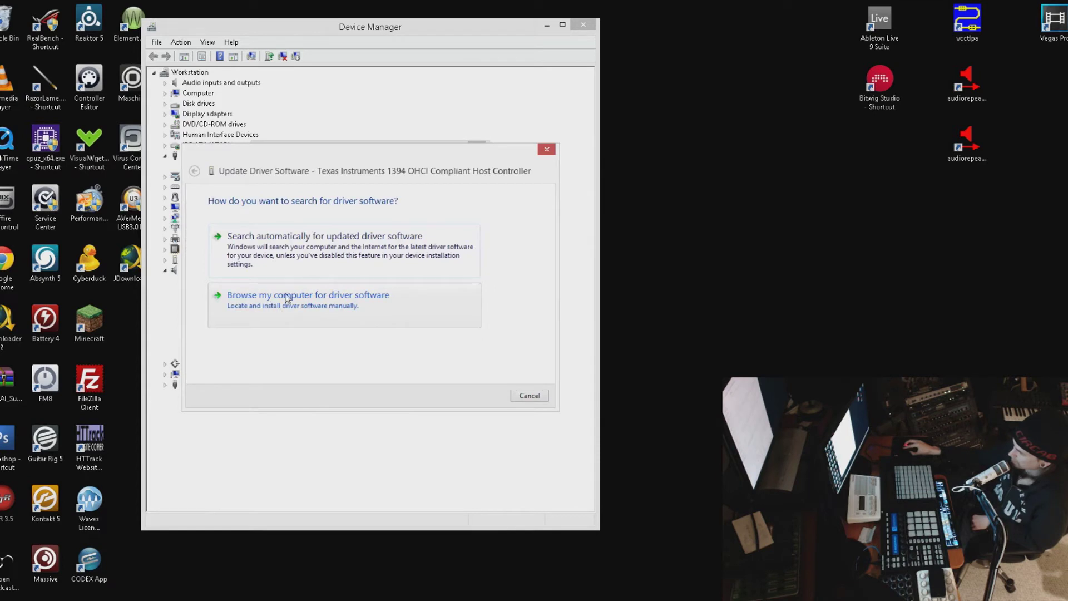
left_click(288, 305)
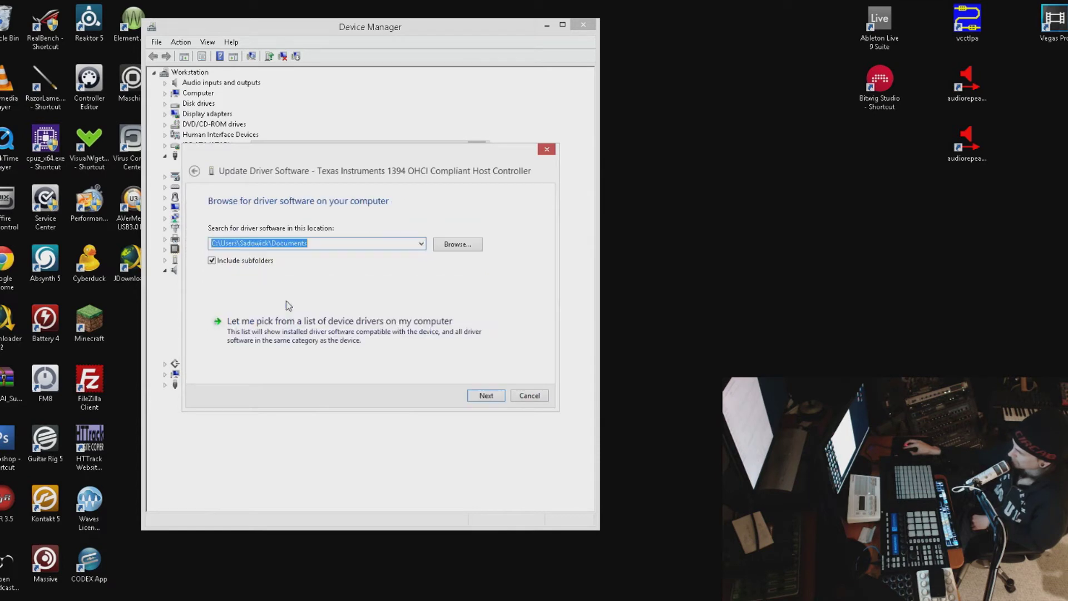
left_click(276, 331)
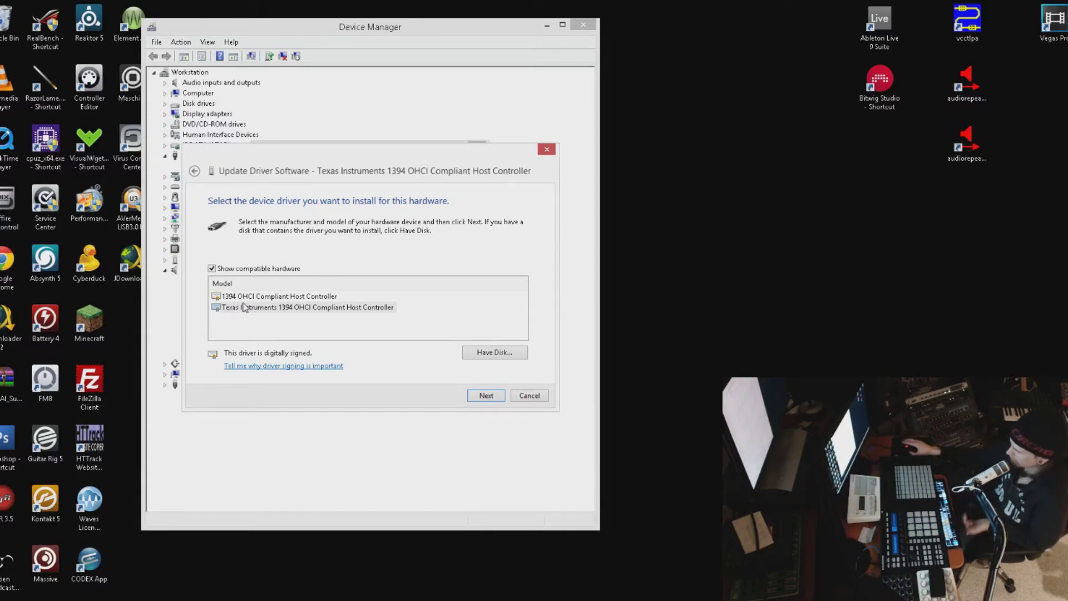
left_click(271, 312)
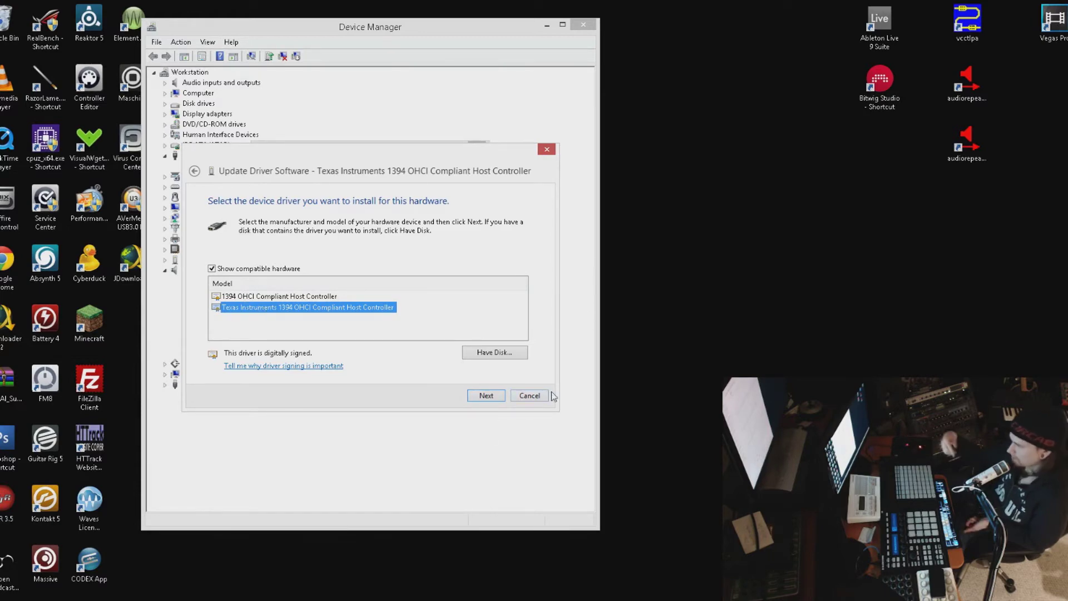
key("alt+Tab")
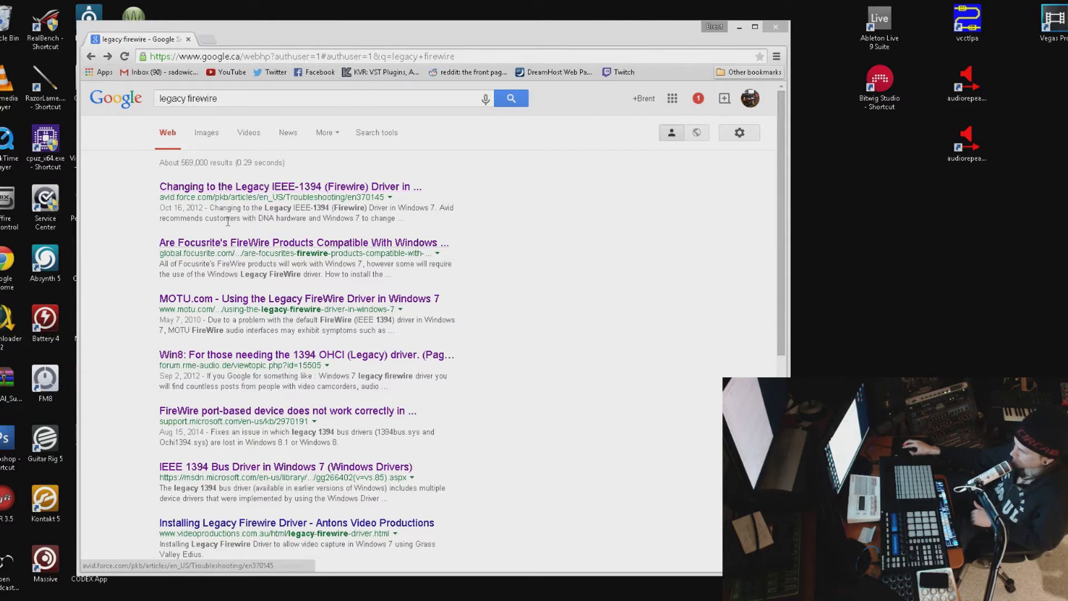
left_click(238, 245)
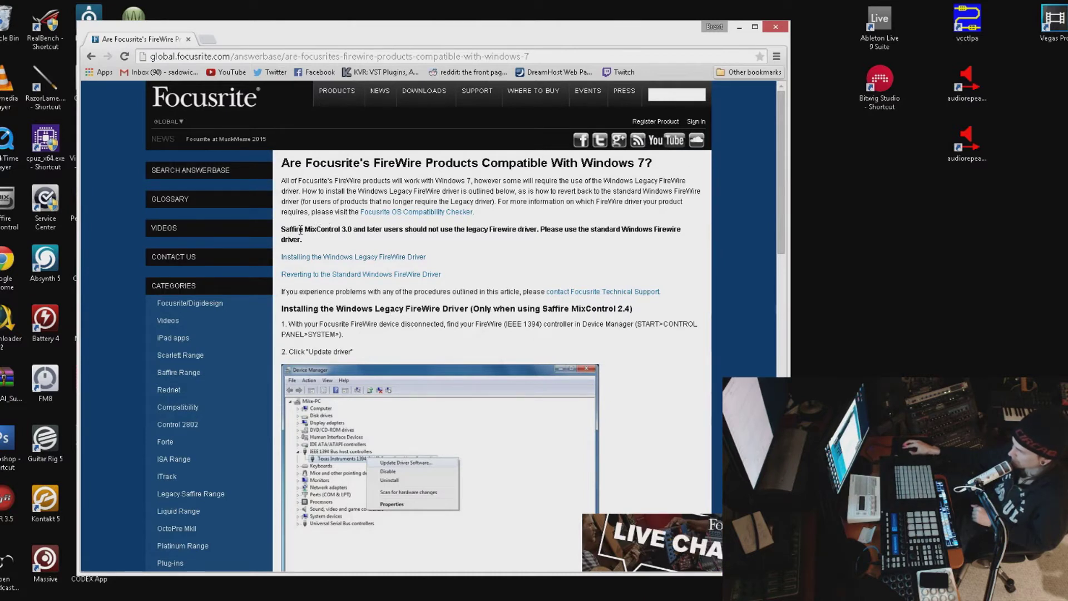
left_click_drag(300, 230, 332, 243)
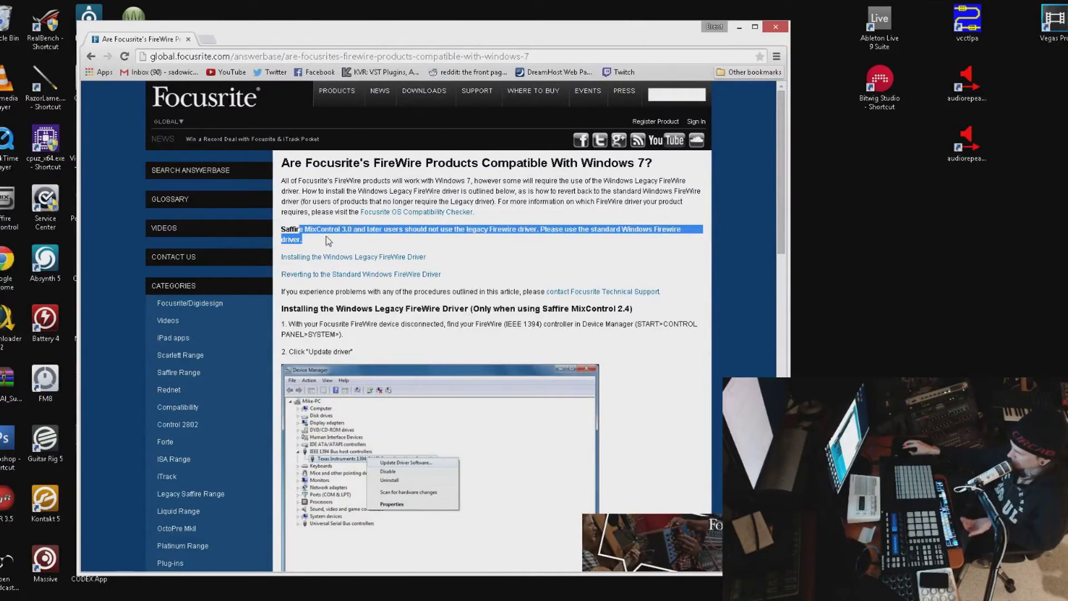
left_click(90, 56)
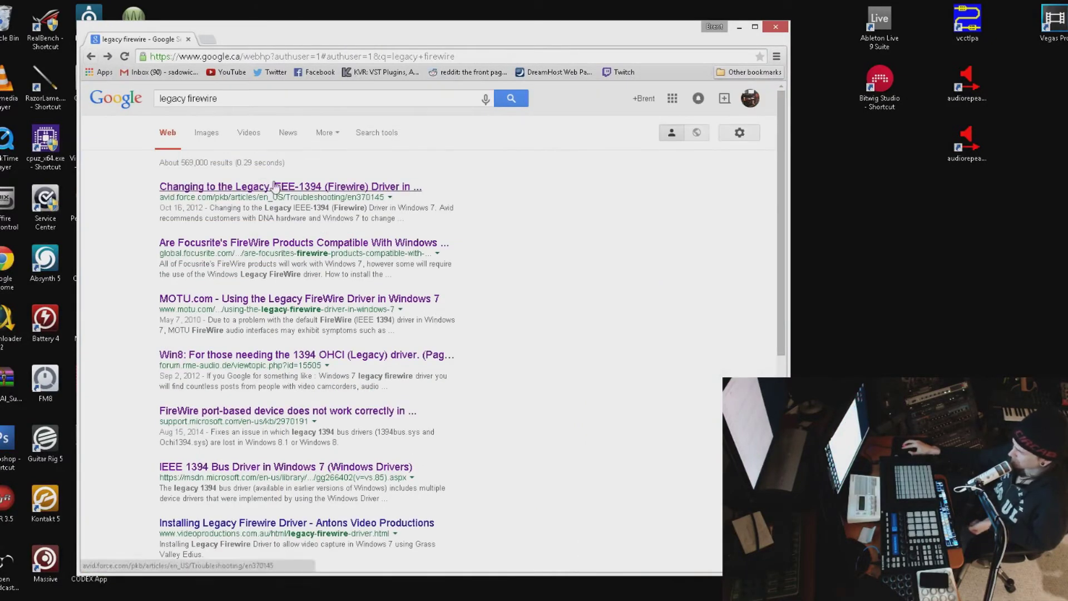
left_click(272, 186)
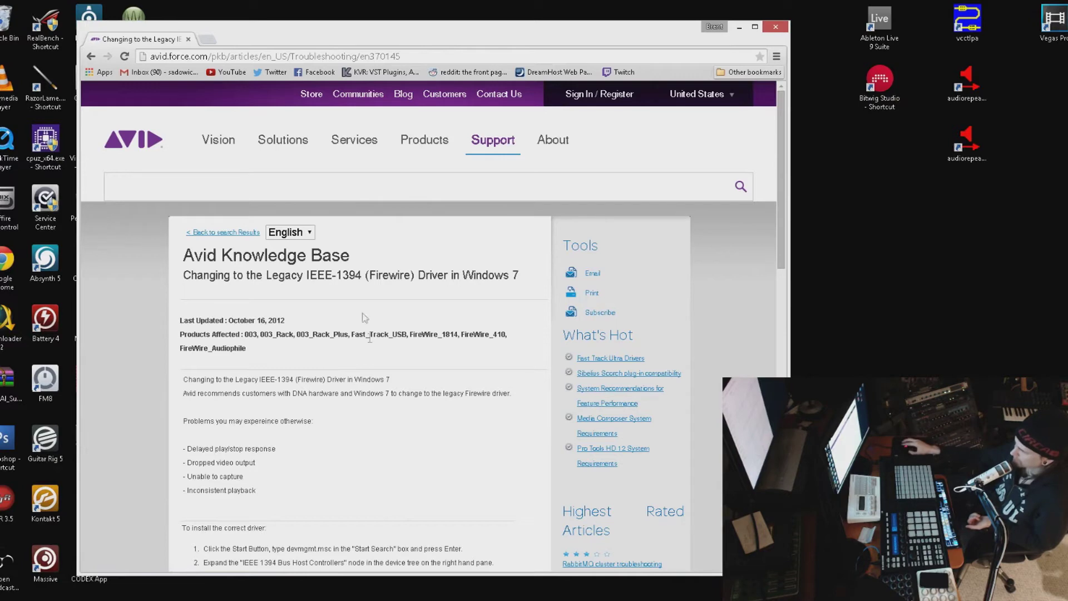
left_click(91, 56)
left_click(255, 100)
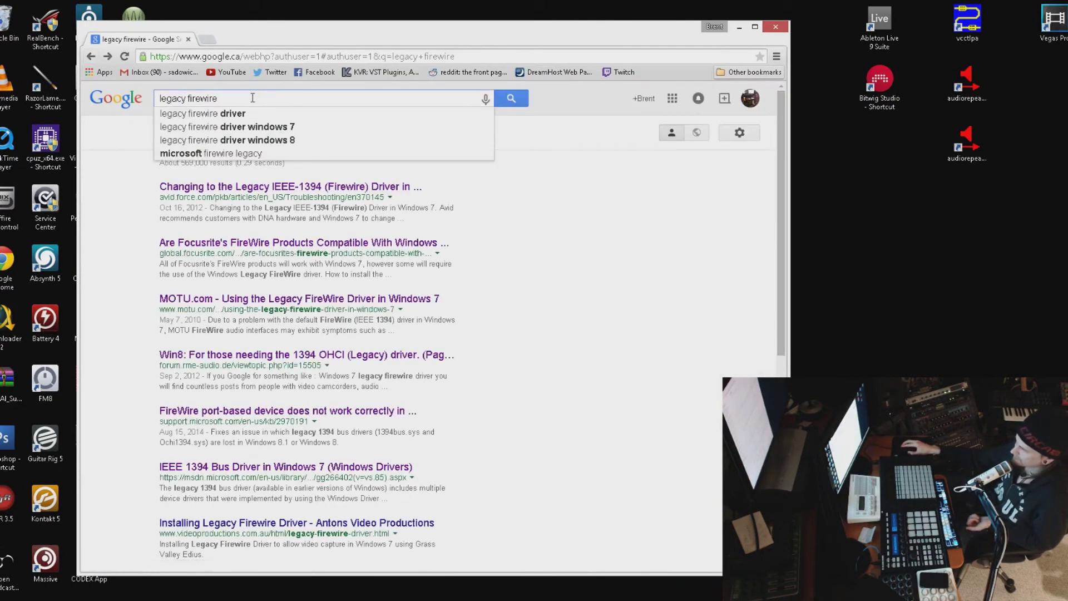
- Search 'legacy firewire driver windows 8' and open Microsoft's KB 2970191 article down to Resolution
left_click(256, 143)
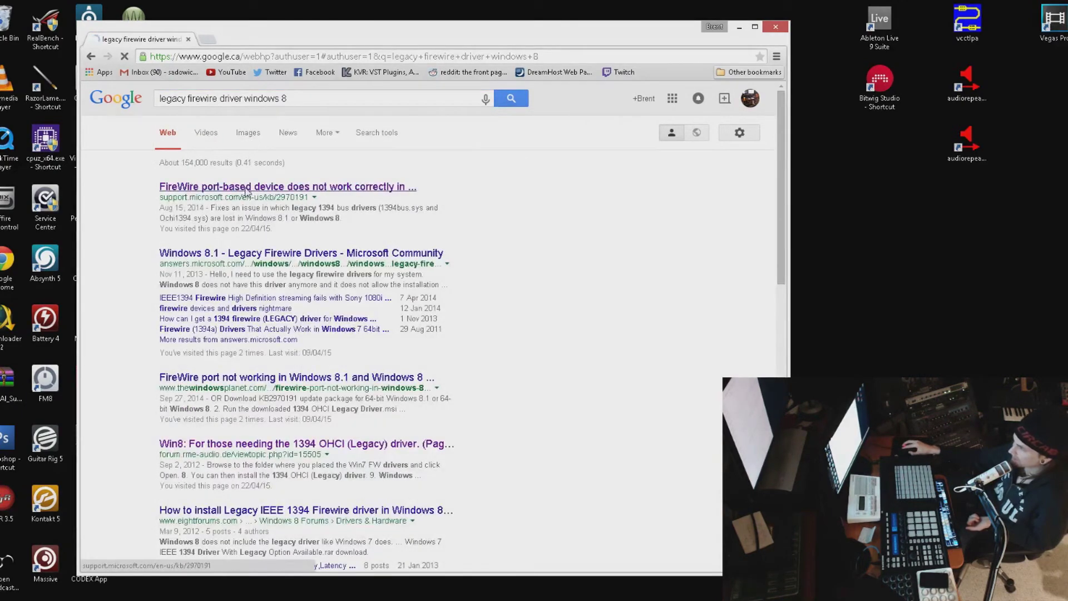
left_click(210, 188)
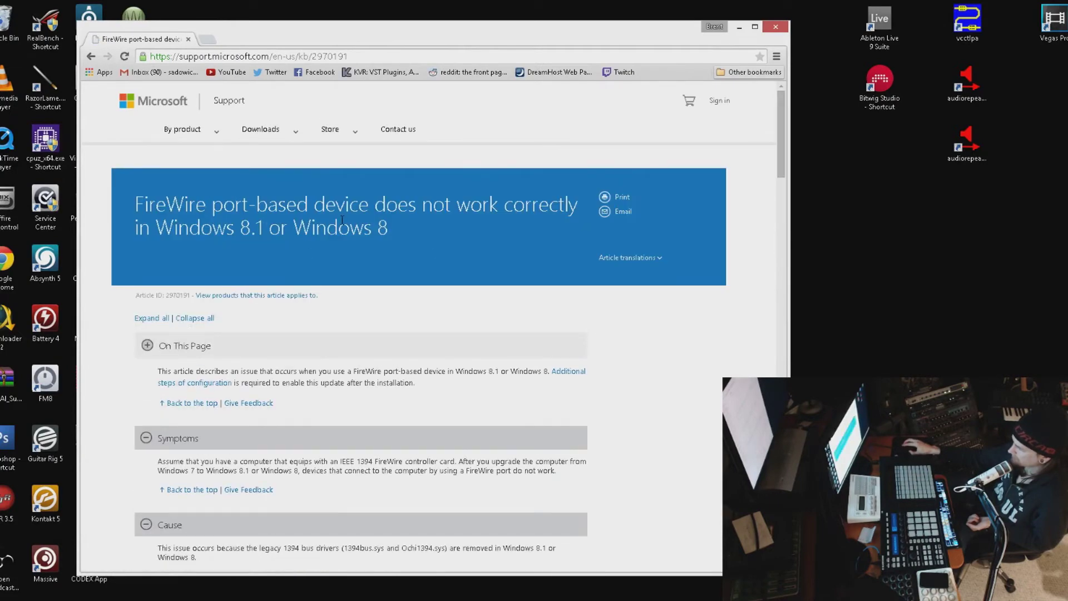
scroll(342, 219, "down", 6)
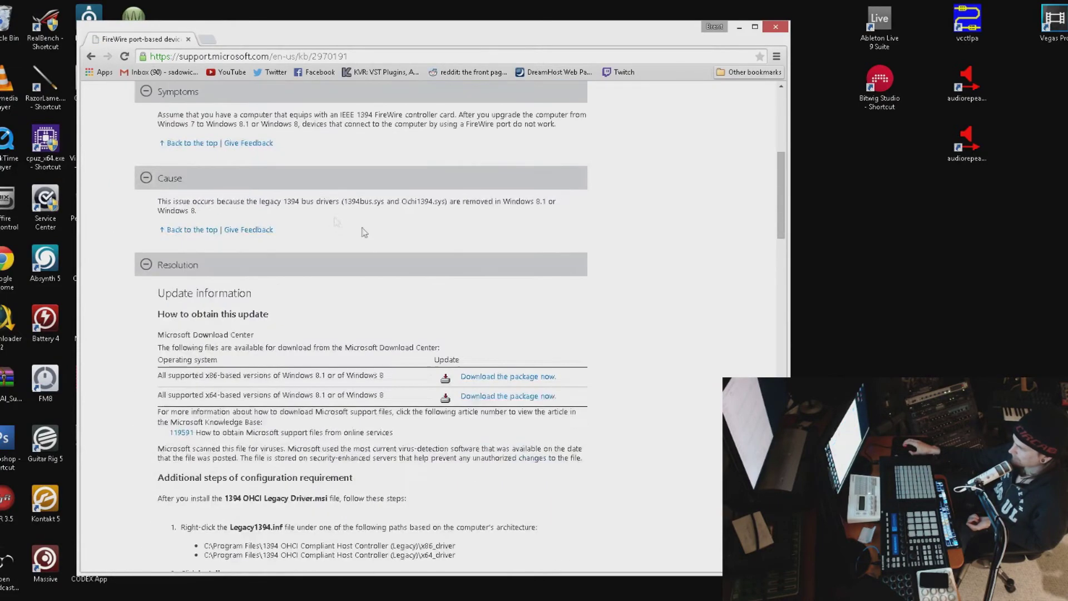